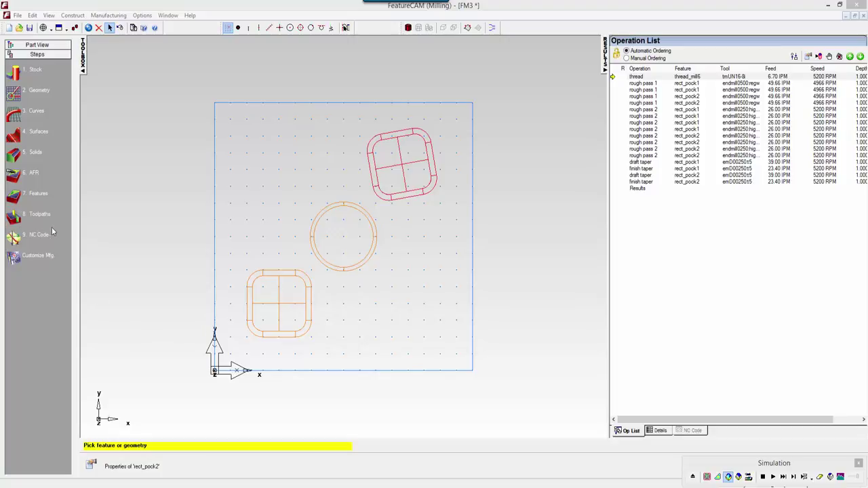
- Create a slot feature 1.5 long, 0.5 wide and 1 deep at X 2.75, Y 2, and continue creating features
click(14, 198)
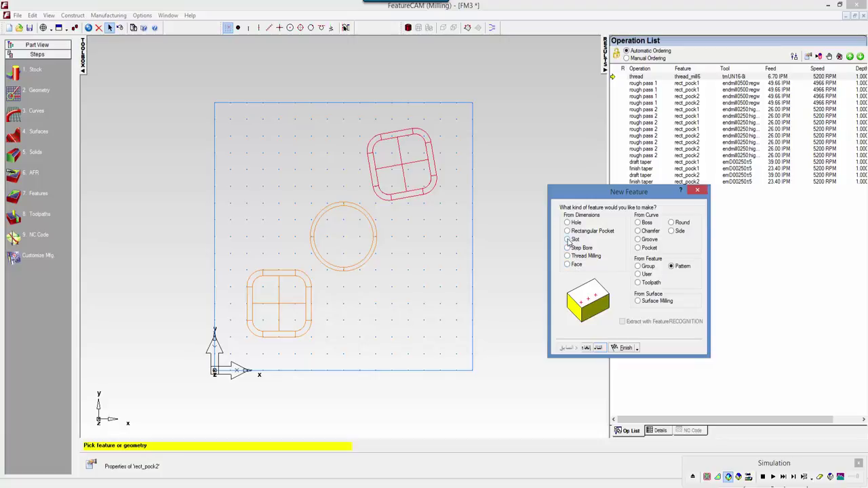
click(568, 239)
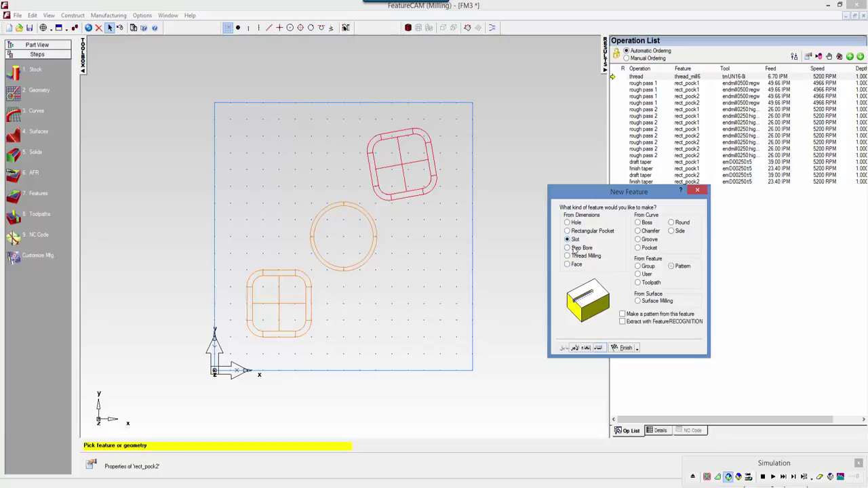
click(594, 349)
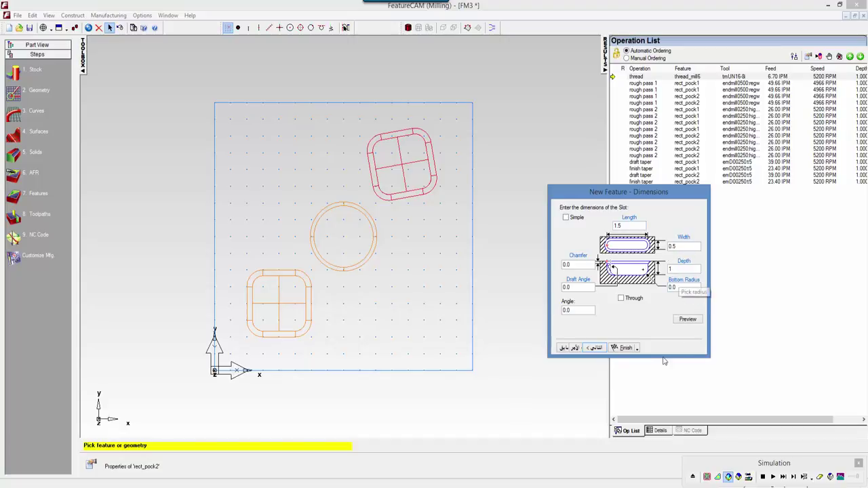
click(595, 348)
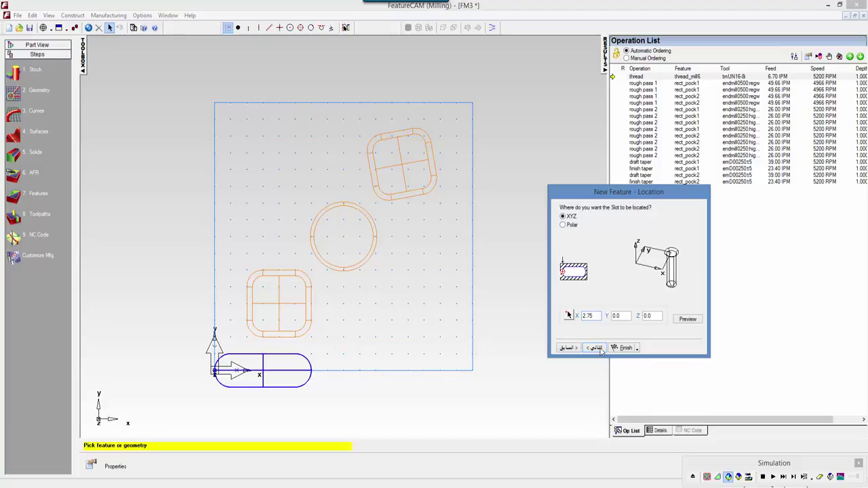
click(618, 316)
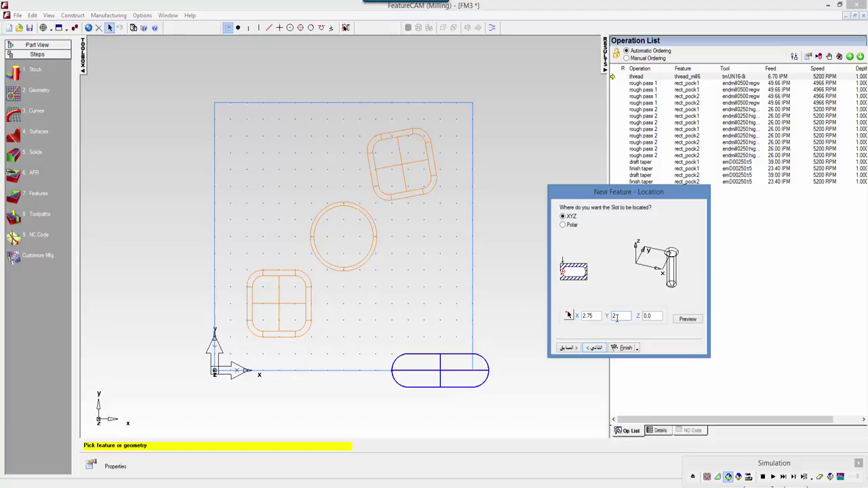
text(2)
click(596, 348)
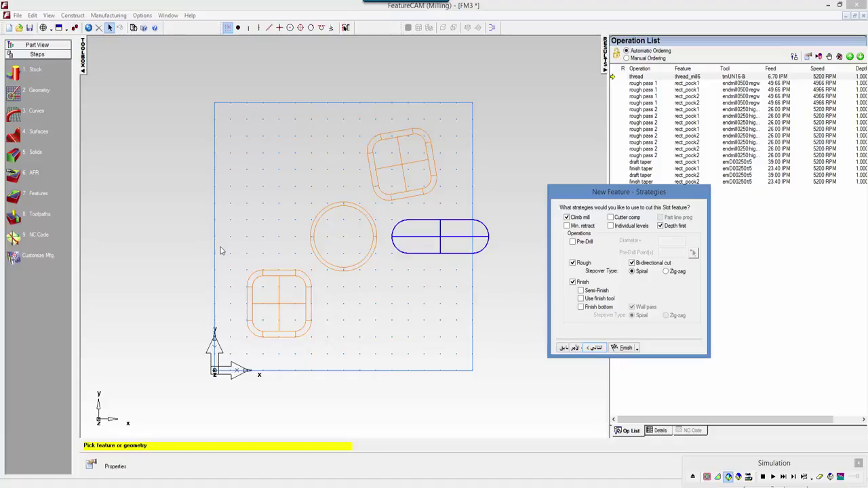
click(638, 348)
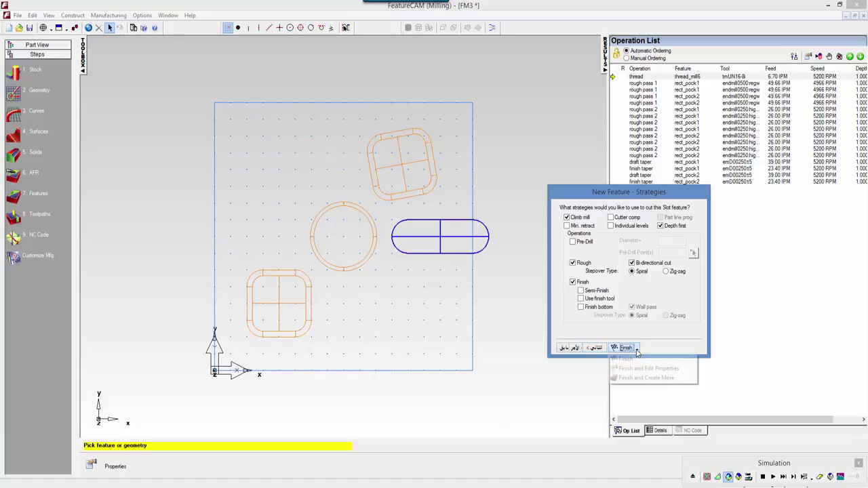
click(646, 378)
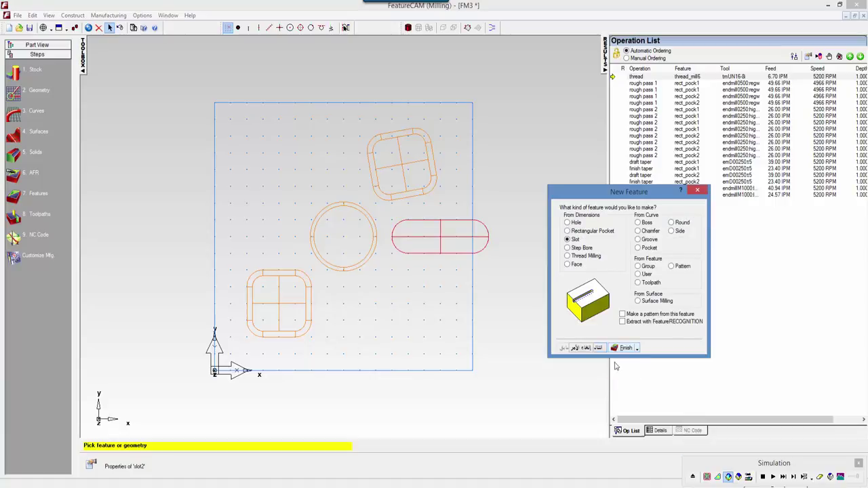
- Create a second slot 1.5 long, 0.5 wide and 1 deep at X -0.25, Y 2, keeping the default strategies
click(596, 348)
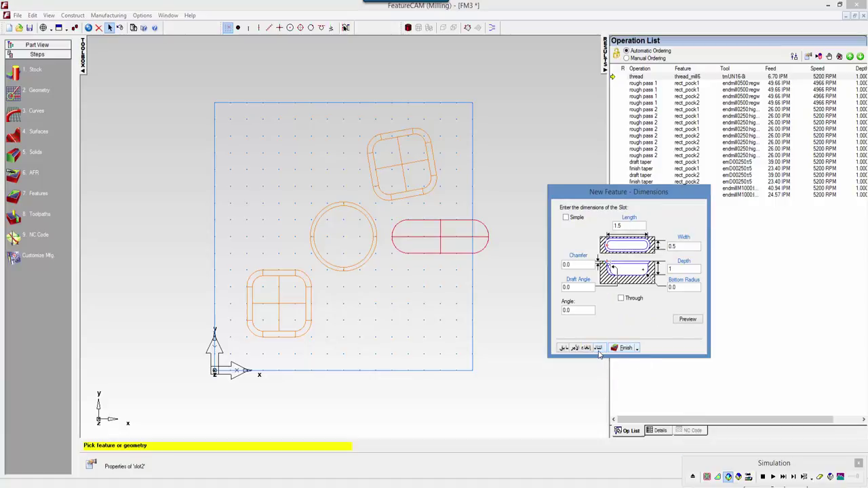
click(598, 348)
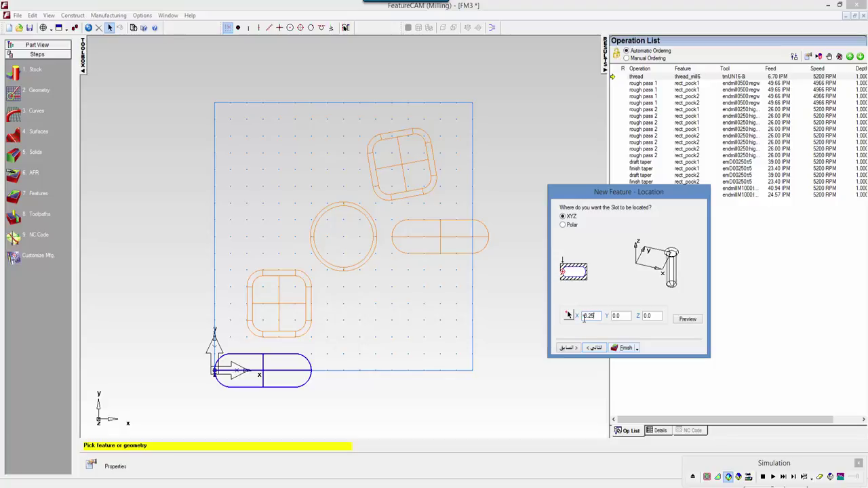
key(Tab)
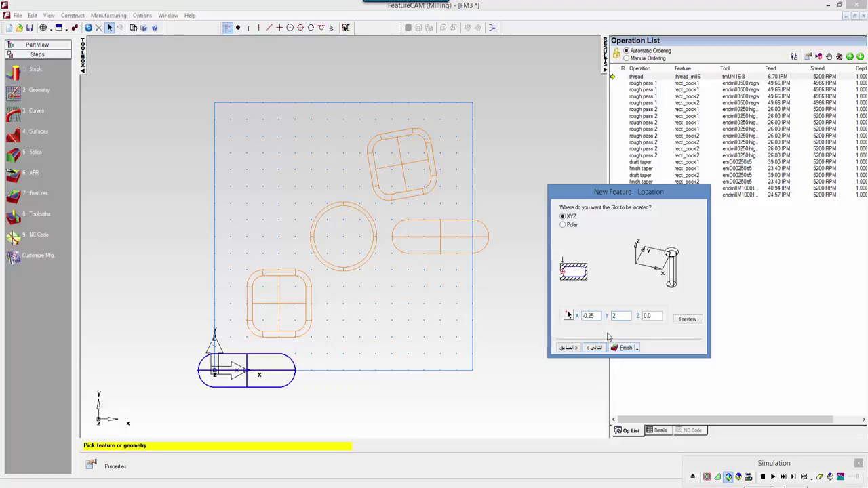
click(599, 351)
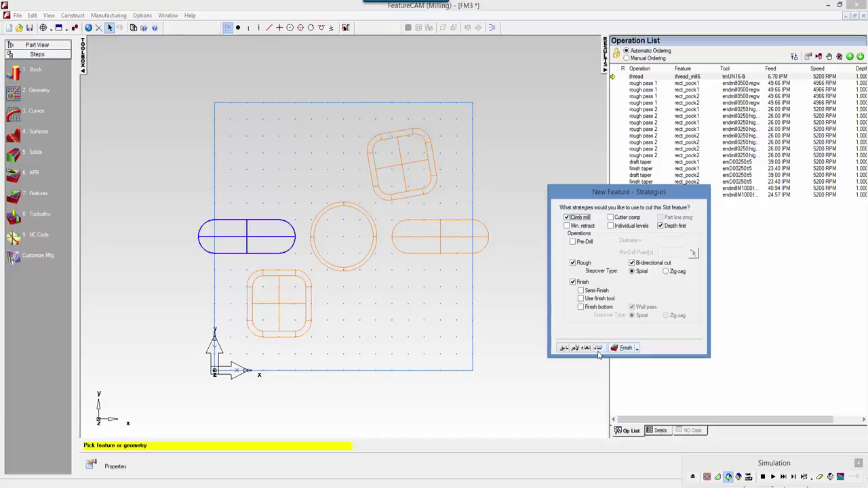
click(637, 348)
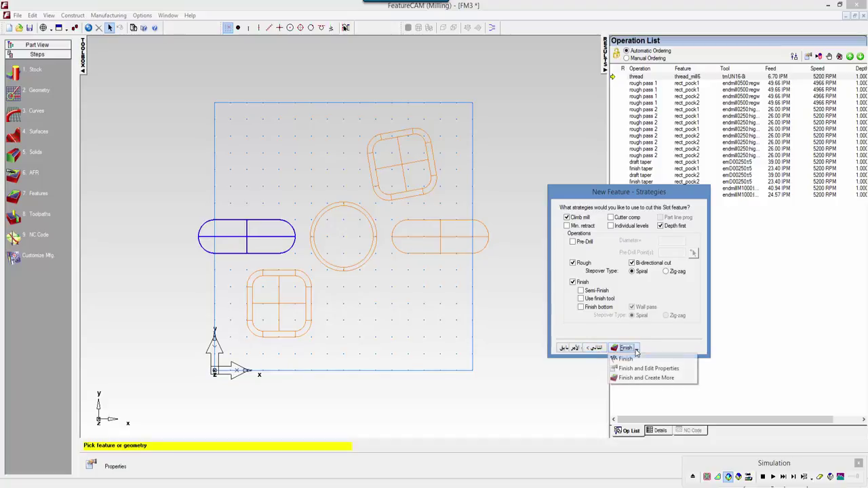
click(635, 370)
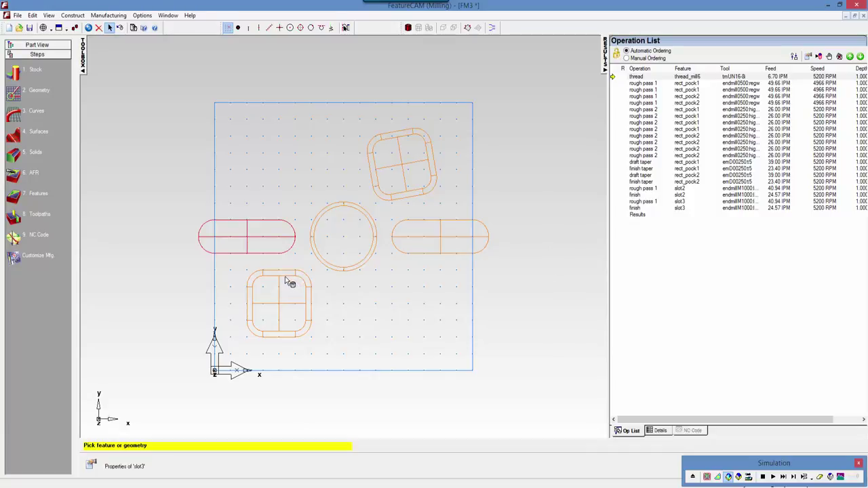
- Set the angle A of the lower rectangular pocket rect_pock1 to 10
click(285, 275)
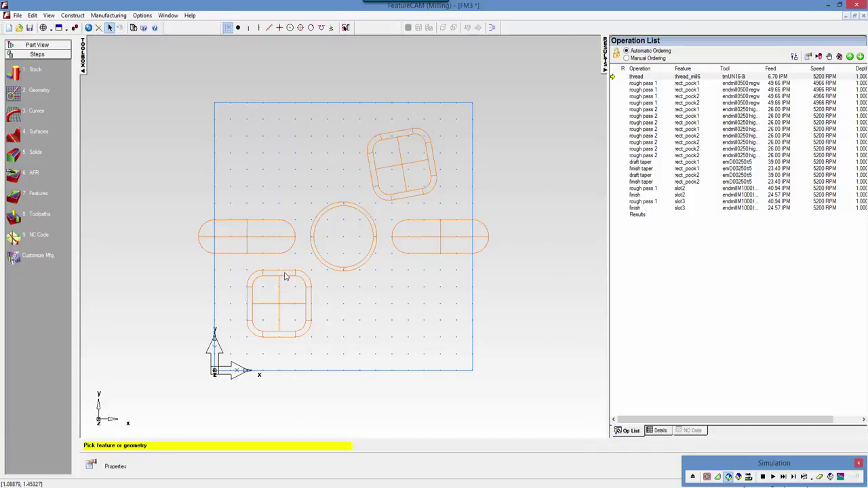
double_click(284, 274)
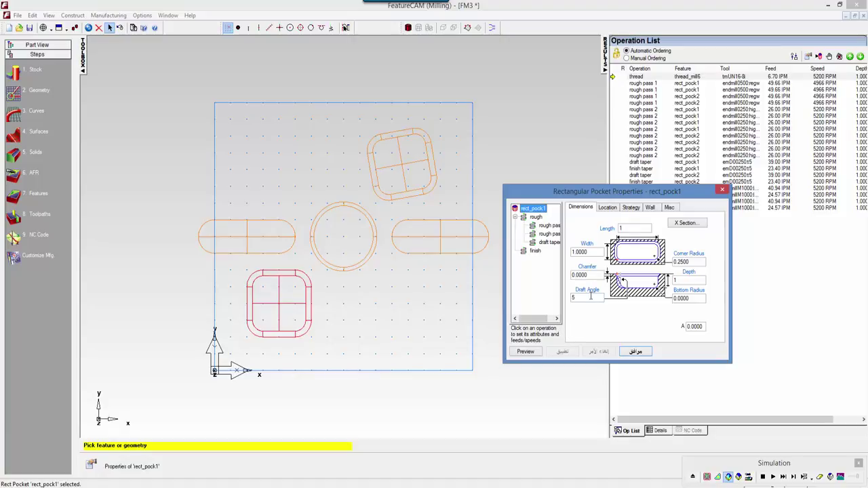
click(641, 352)
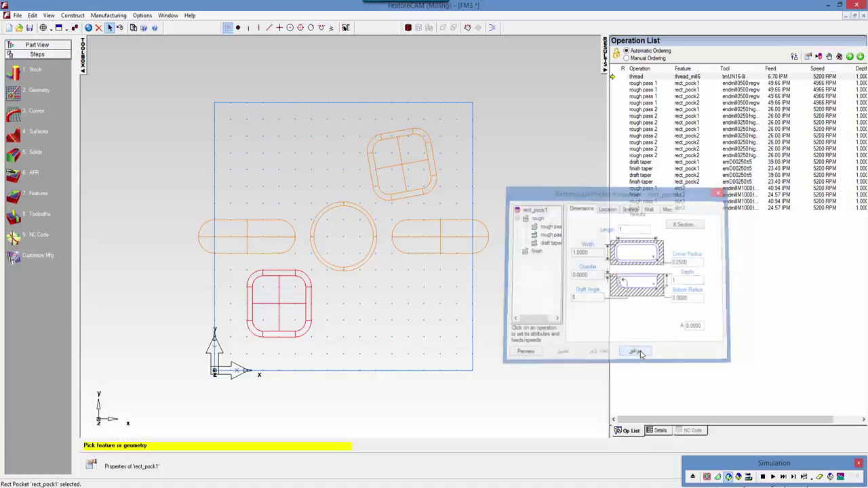
double_click(290, 273)
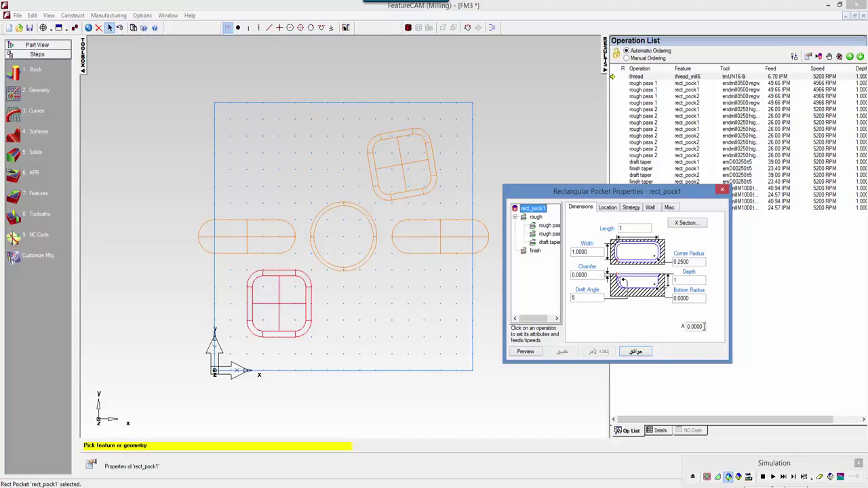
drag(705, 327, 687, 329)
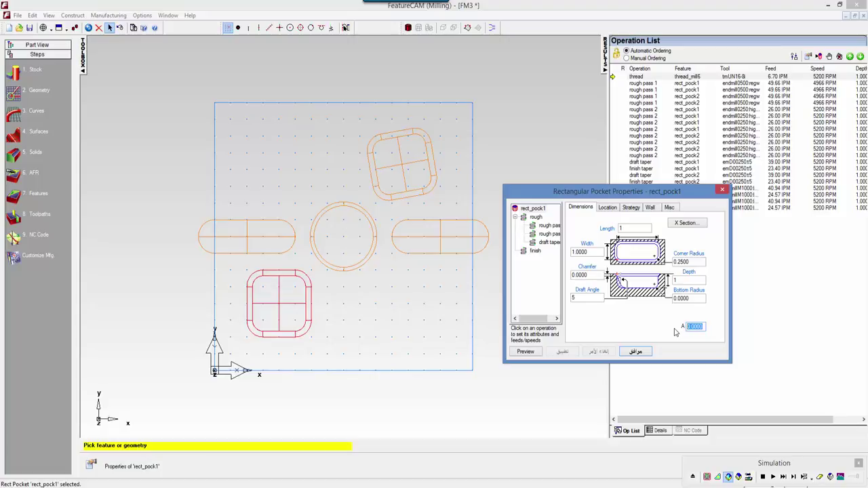
text(10)
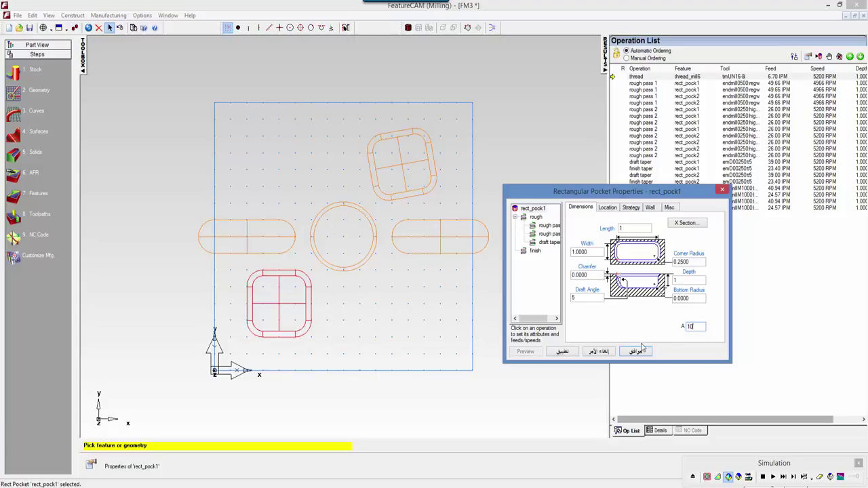
click(636, 351)
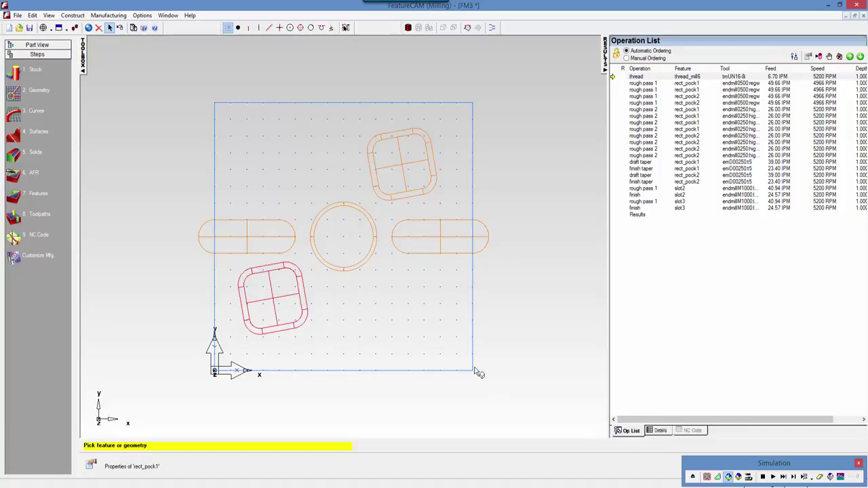
- Shade the central thread milling feature in the isometric view
click(66, 28)
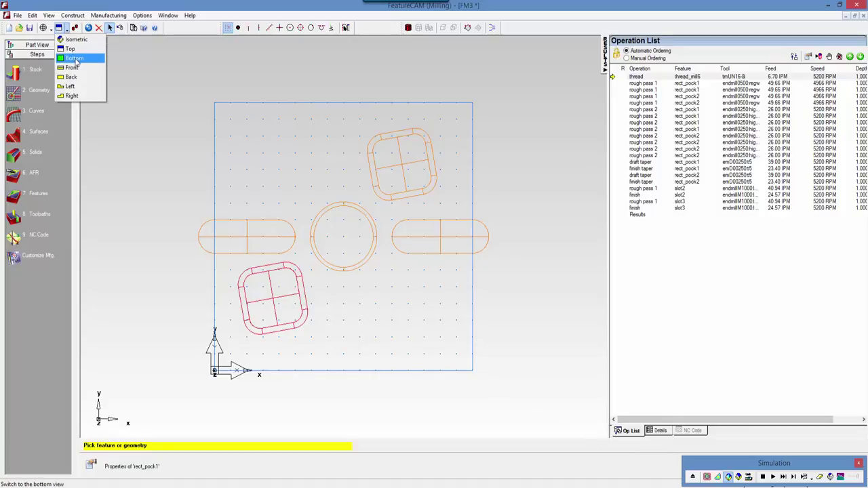
click(76, 40)
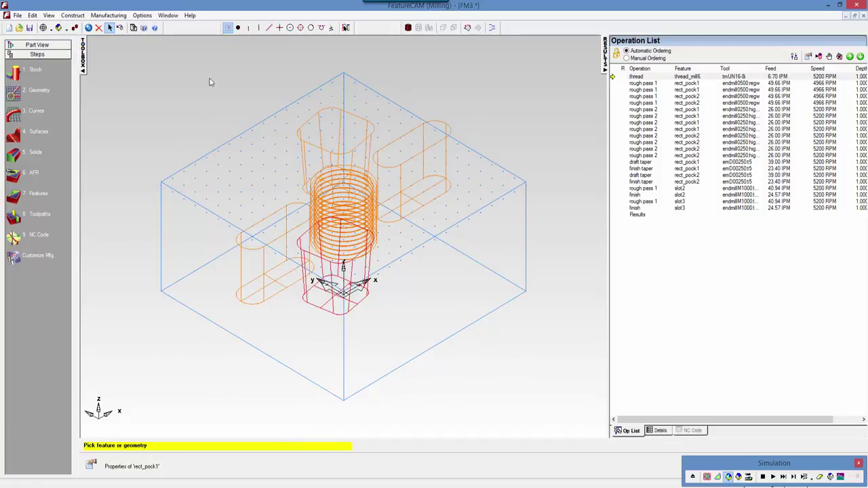
click(374, 200)
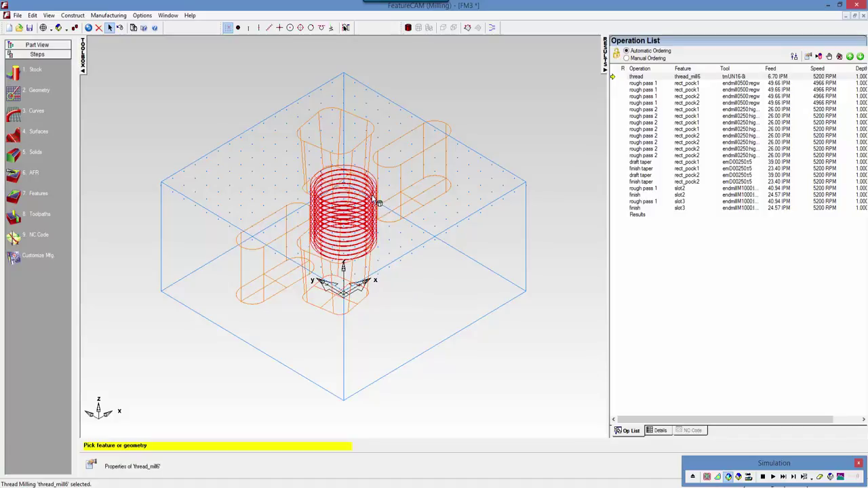
click(407, 28)
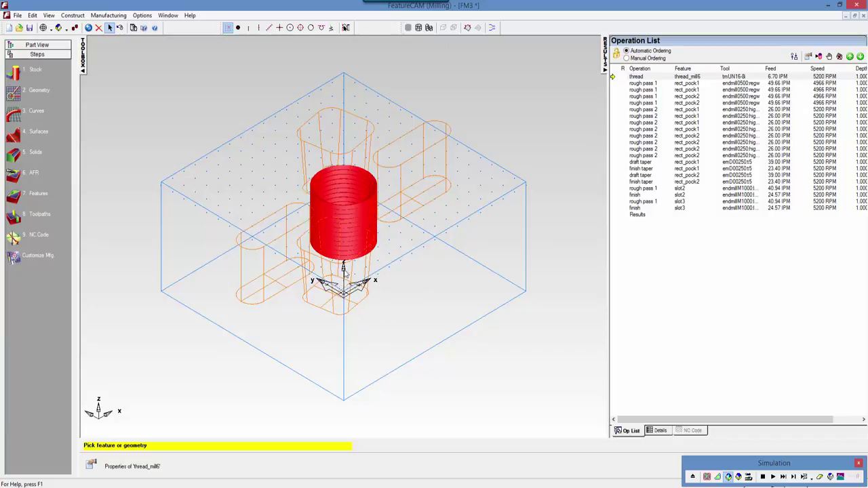
click(355, 265)
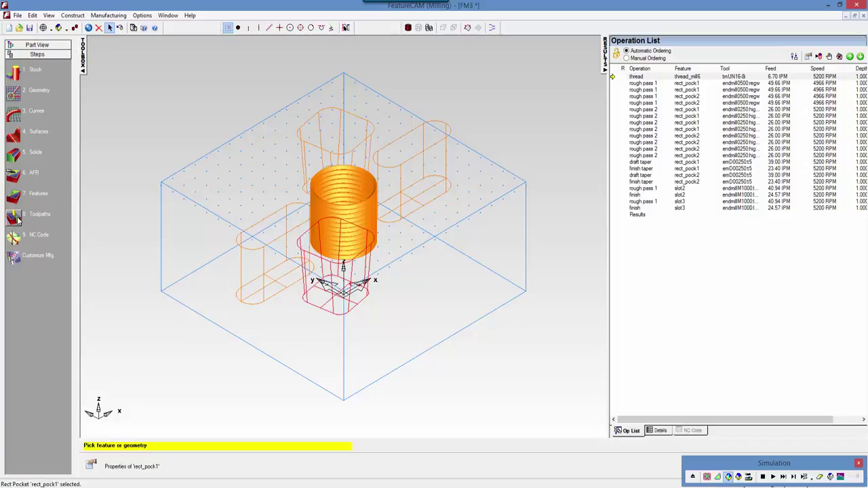
- Run the 3D machining simulation with the proposed operation ordering and inspect the machined block from several sides
click(774, 478)
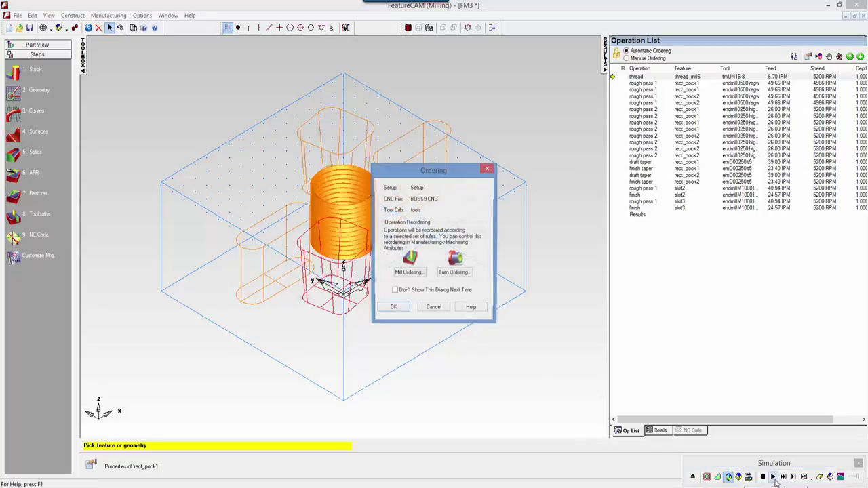
click(393, 309)
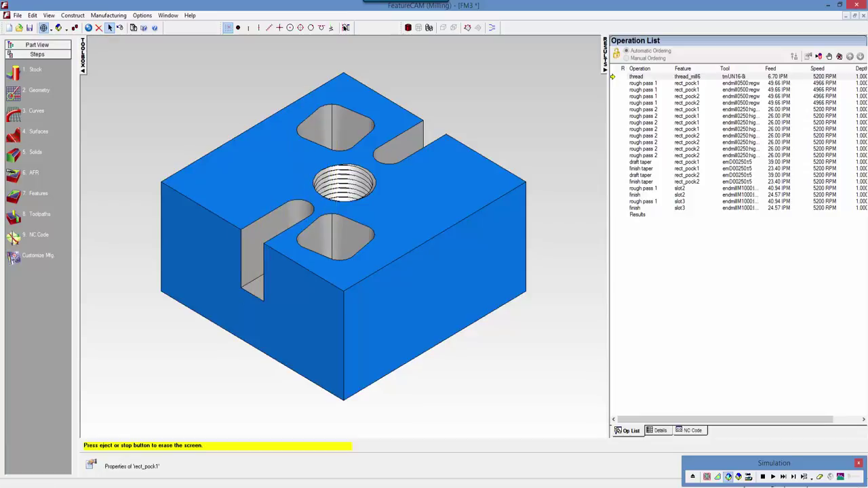
drag(426, 245, 466, 265)
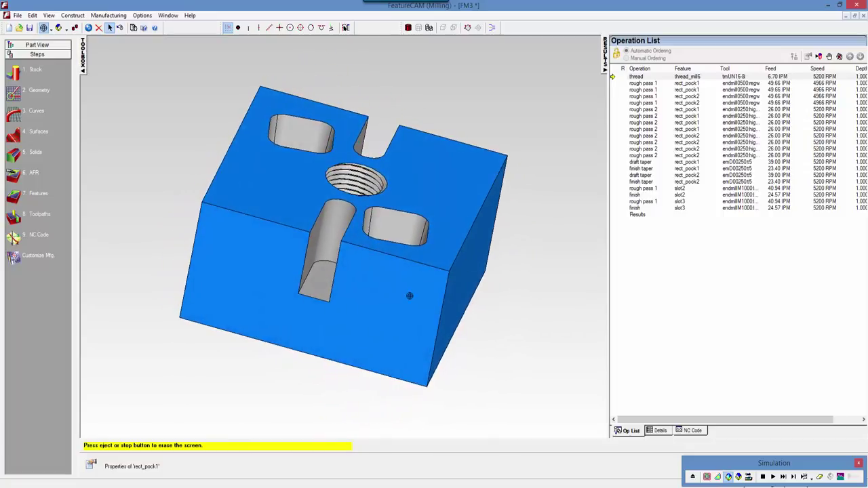
drag(409, 296, 182, 327)
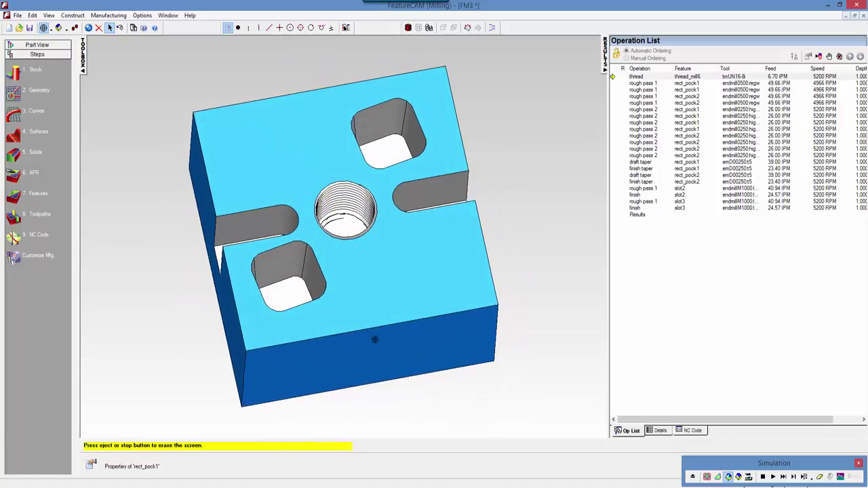
drag(374, 330, 487, 301)
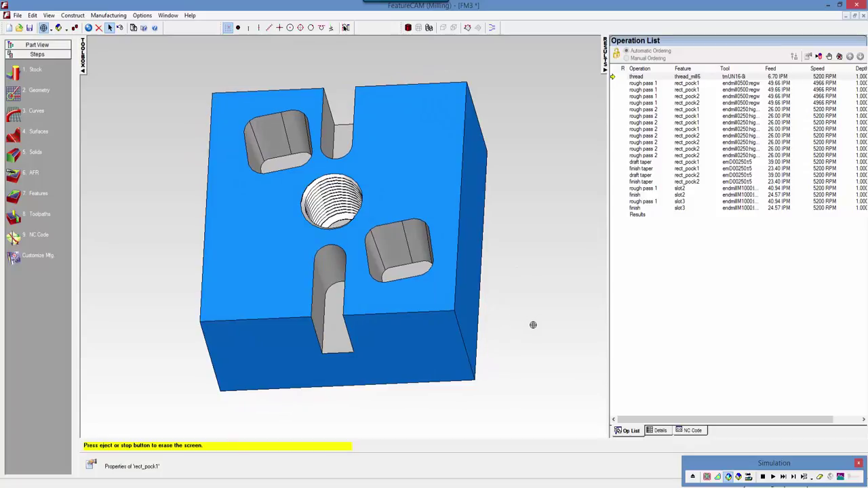